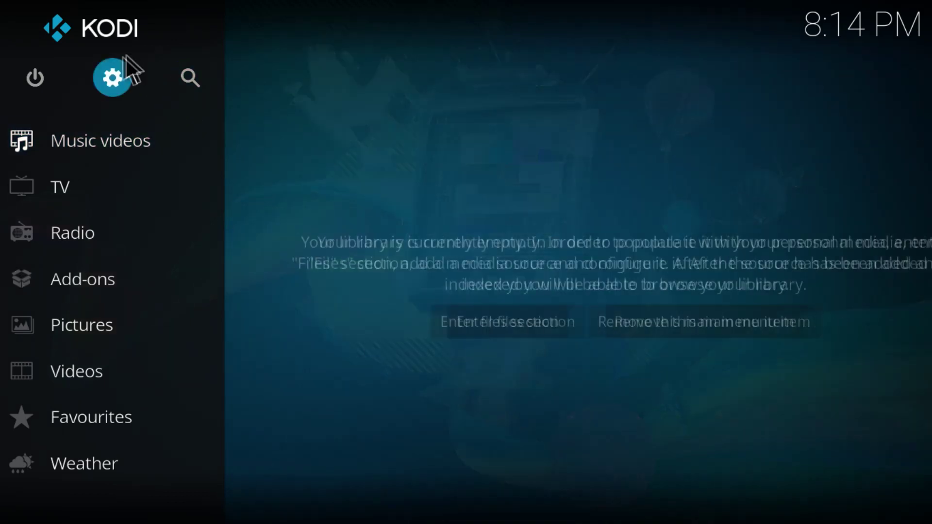
pyautogui.click(113, 78)
pyautogui.click(566, 405)
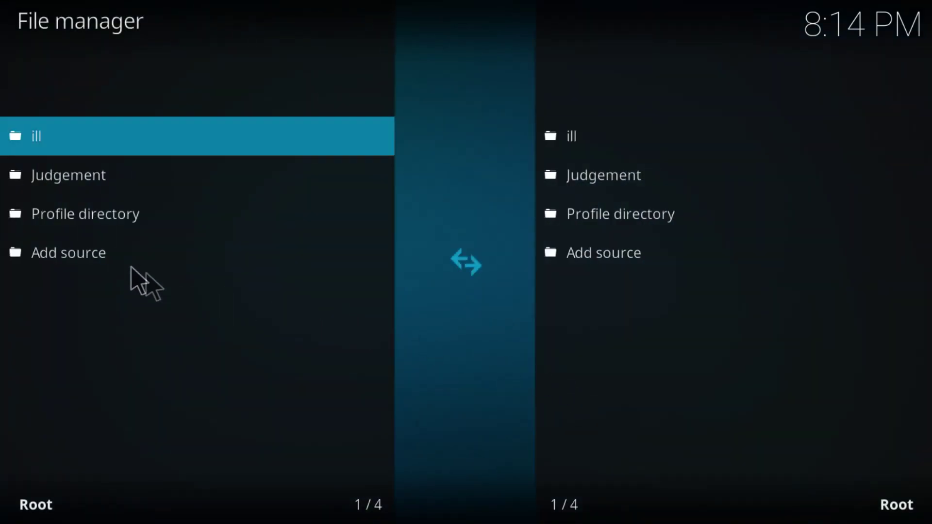
pyautogui.click(80, 245)
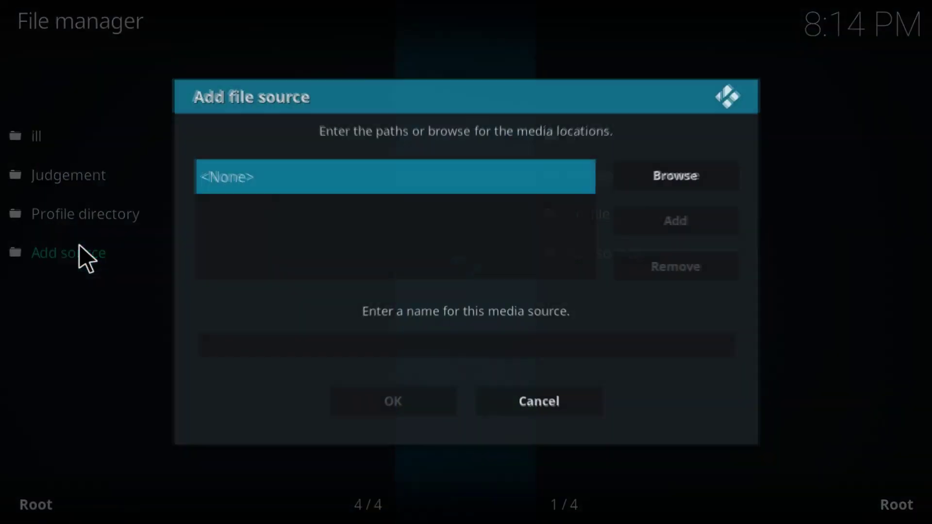
pyautogui.click(241, 176)
pyautogui.write('http://repo.mrblamo.xyz/')
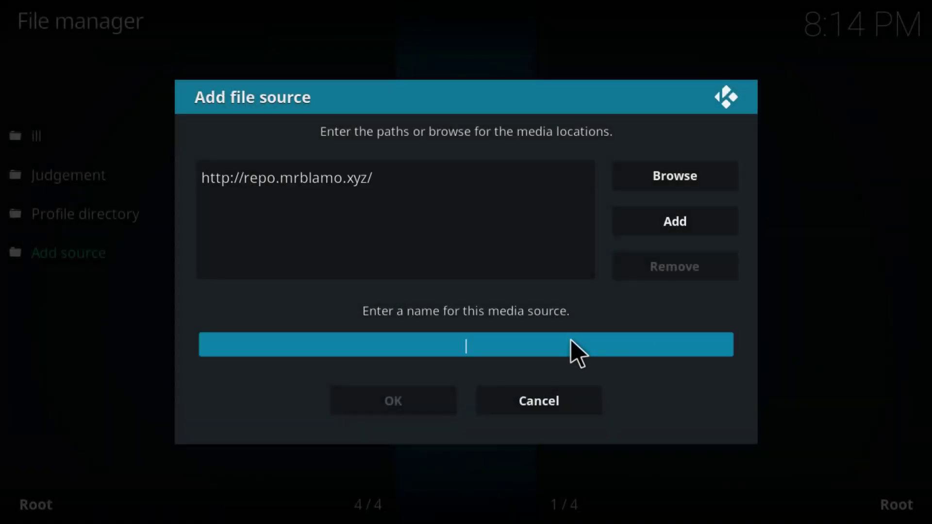
# Step: Name the new source 'Blamo' and save it
pyautogui.click(570, 341)
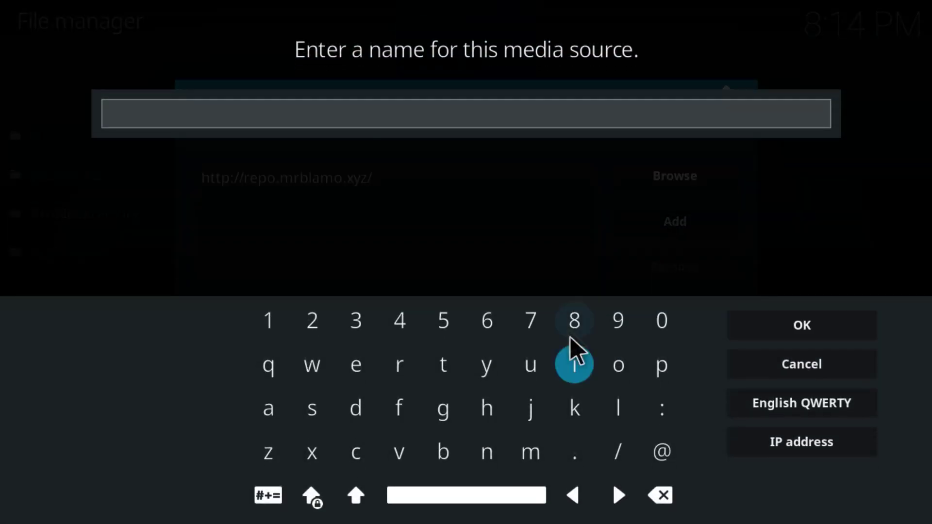
pyautogui.write('B')
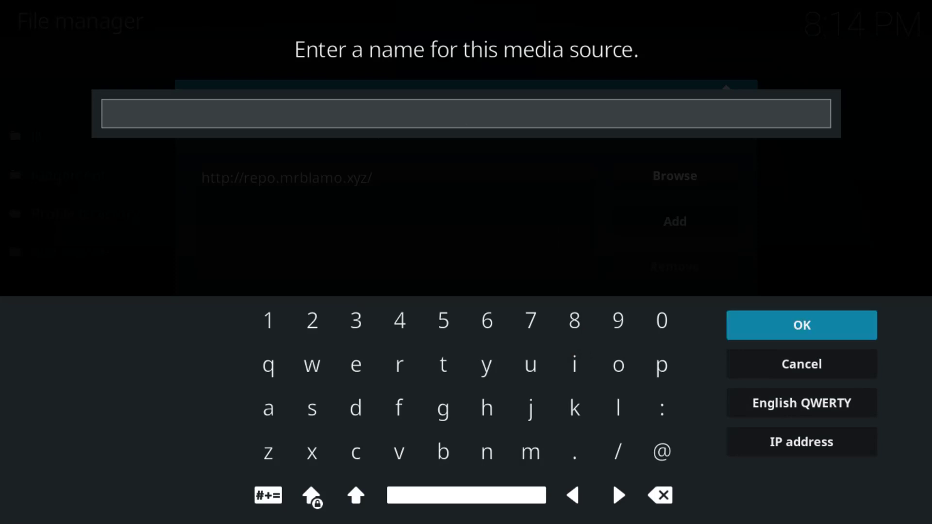
pyautogui.write('Lam')
pyautogui.press('BackSpace')
pyautogui.press('BackSpace')
pyautogui.press('BackSpace')
pyautogui.write('lamo')
pyautogui.click(825, 325)
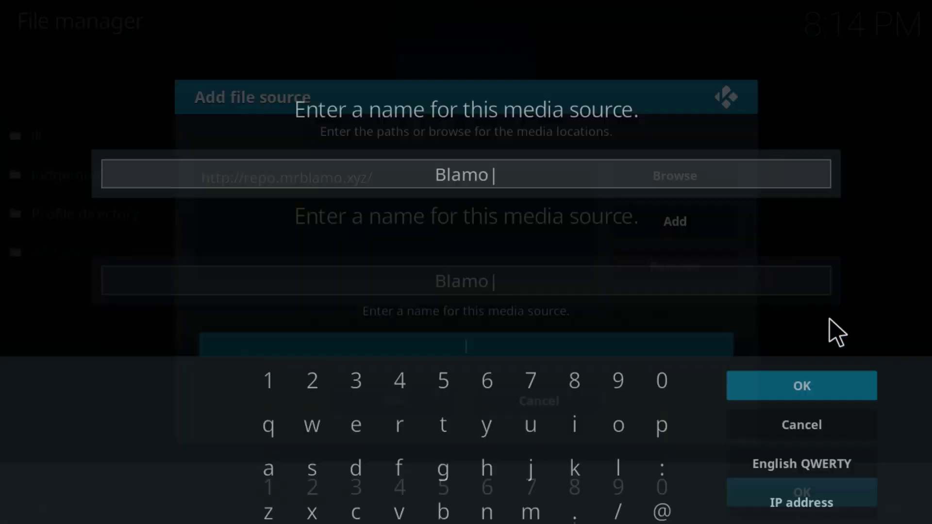
pyautogui.click(391, 400)
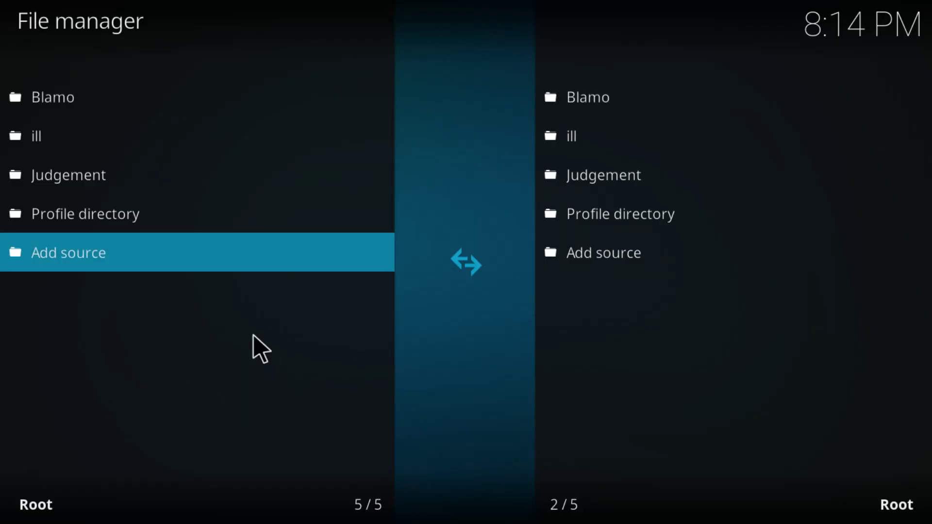
pyautogui.press('Down')
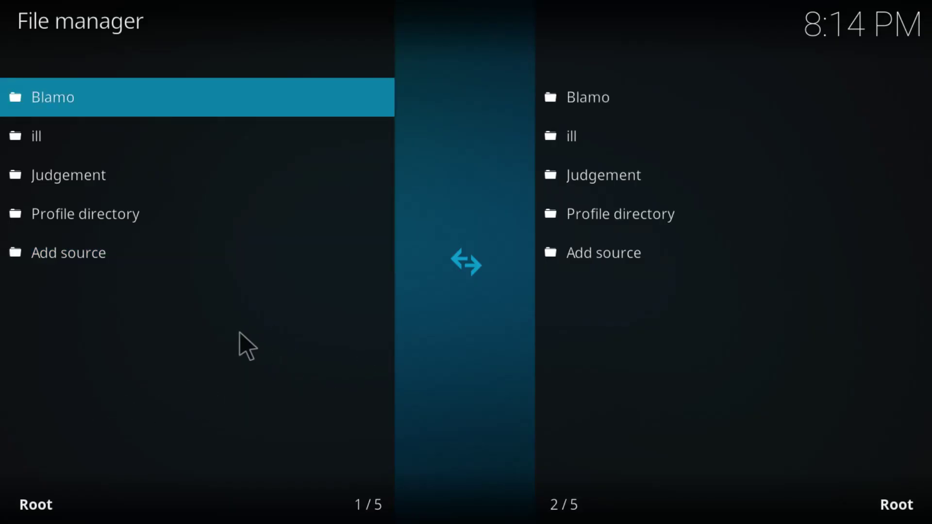
# Step: Install repository.blamo-0.0.4.zip from the Blamo source via the Add-on browser's Install from zip file
pyautogui.press('Escape')
pyautogui.press('Escape')
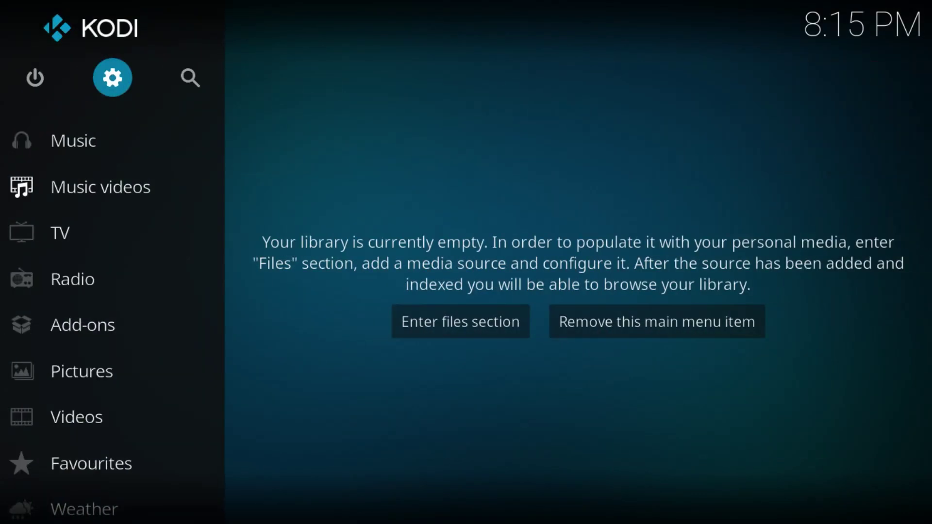
pyautogui.click(72, 320)
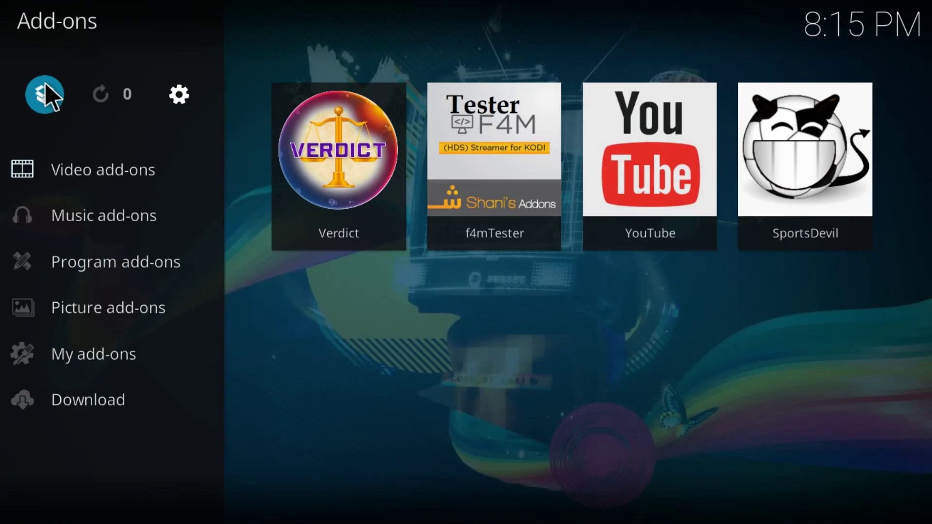
pyautogui.click(46, 83)
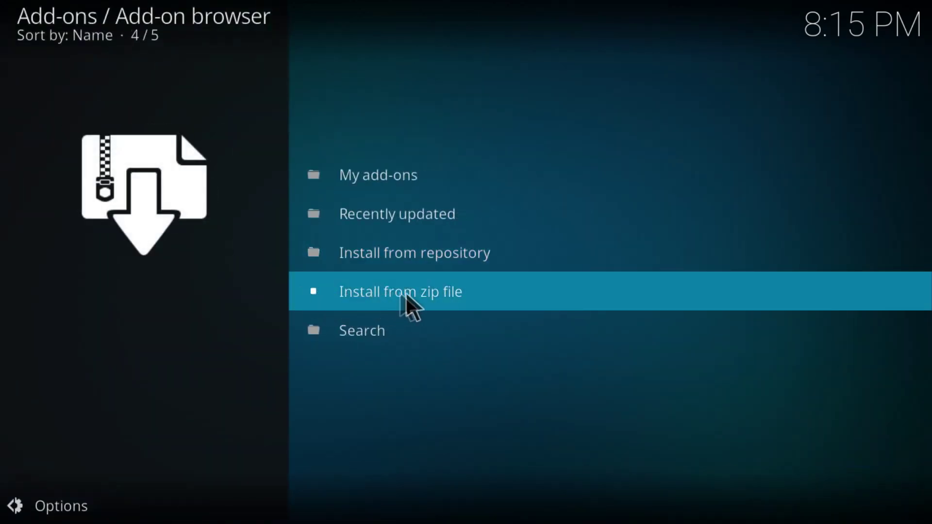
pyautogui.click(443, 292)
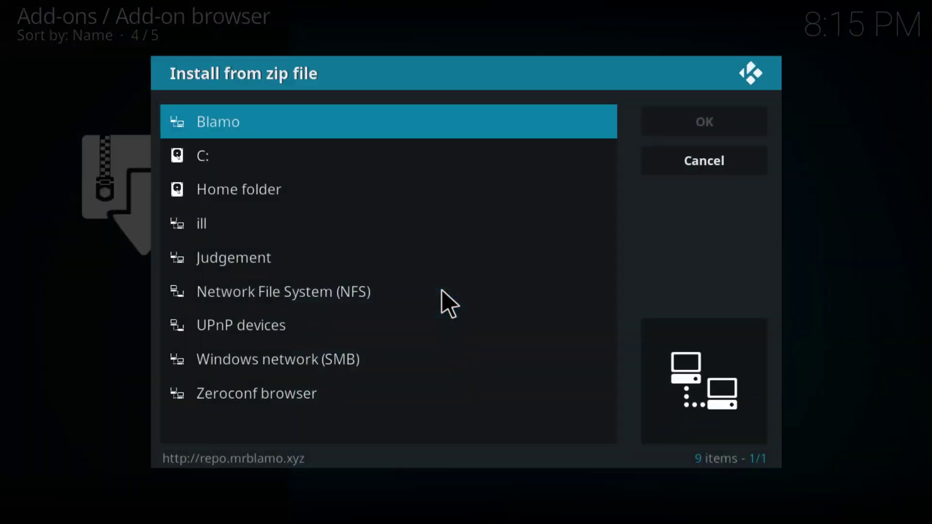
pyautogui.click(235, 123)
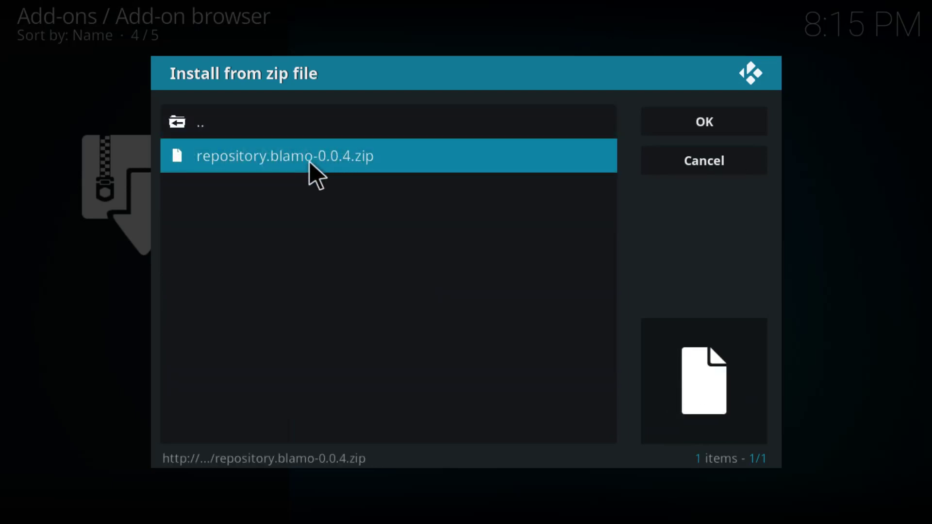
pyautogui.click(366, 153)
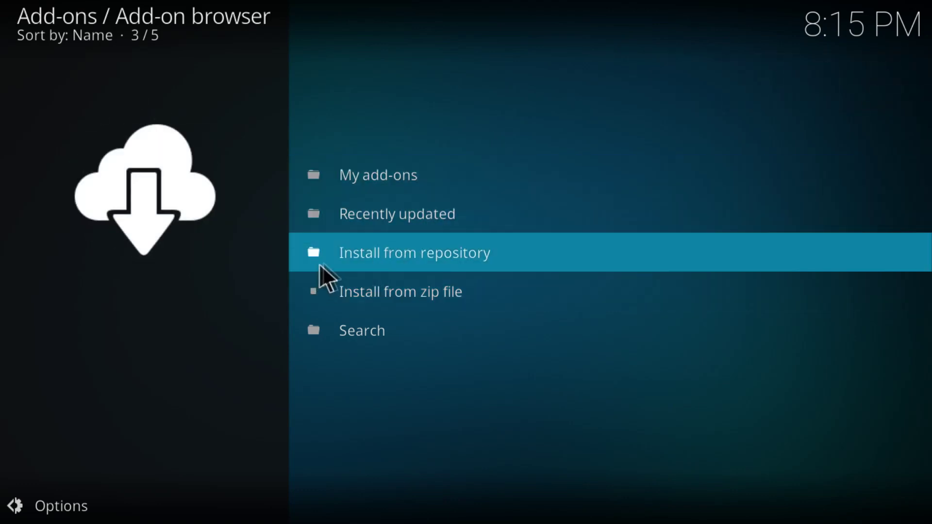
# Step: Install Neptune Rising 1.3.5 from the Blamo Repo's Video add-ons category
pyautogui.click(447, 258)
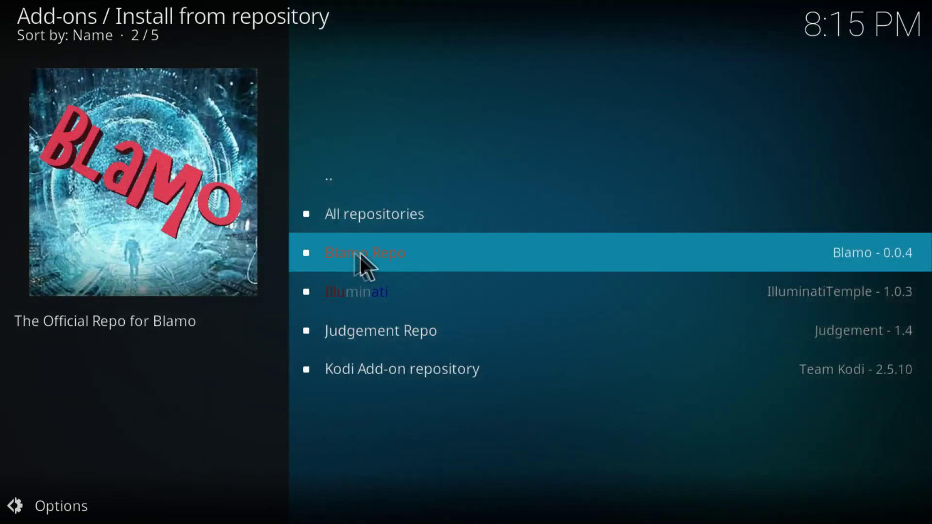
pyautogui.click(415, 253)
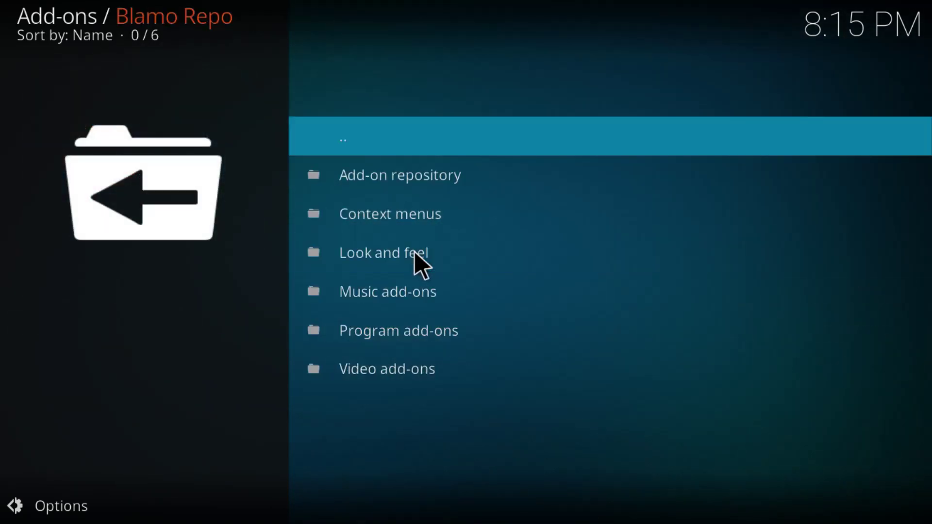
pyautogui.click(418, 370)
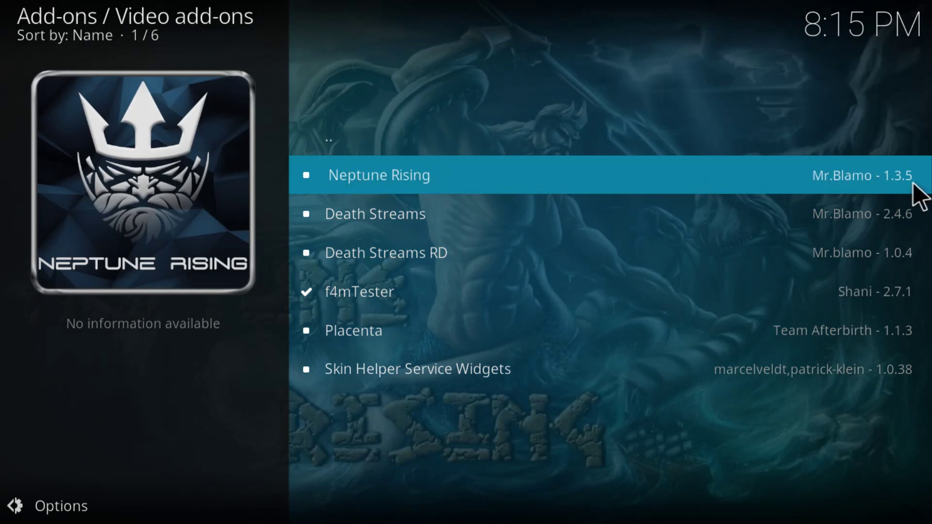
pyautogui.click(391, 179)
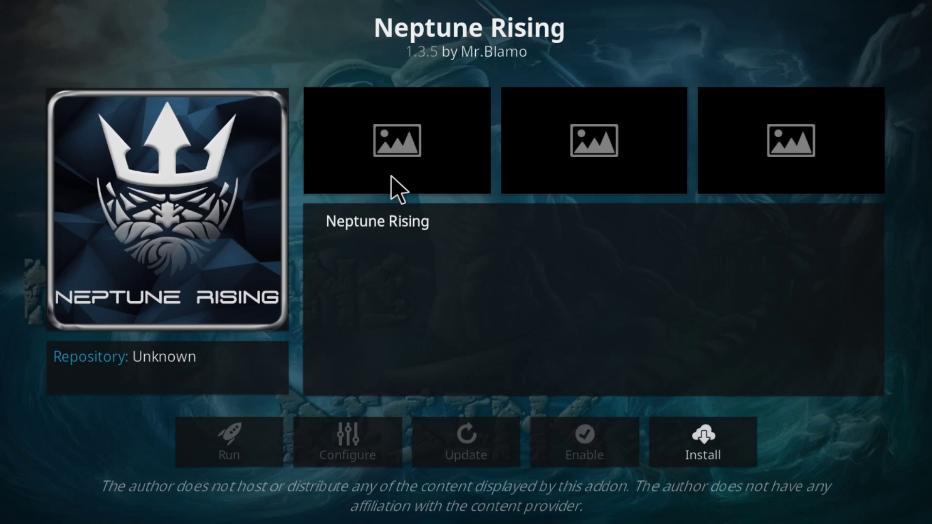
pyautogui.click(715, 434)
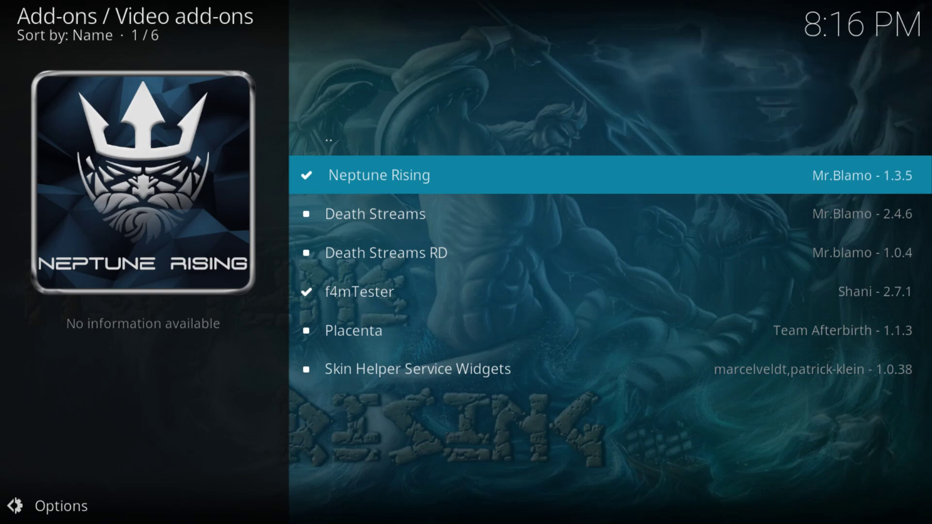
# Step: Open the Movies > Genres > Action list in Neptune Rising
pyautogui.press('BackSpace')
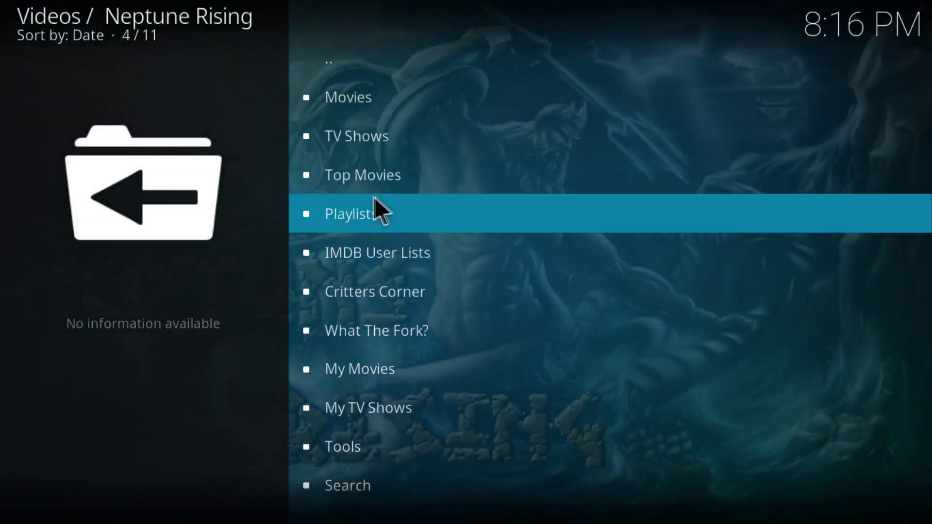
pyautogui.click(371, 89)
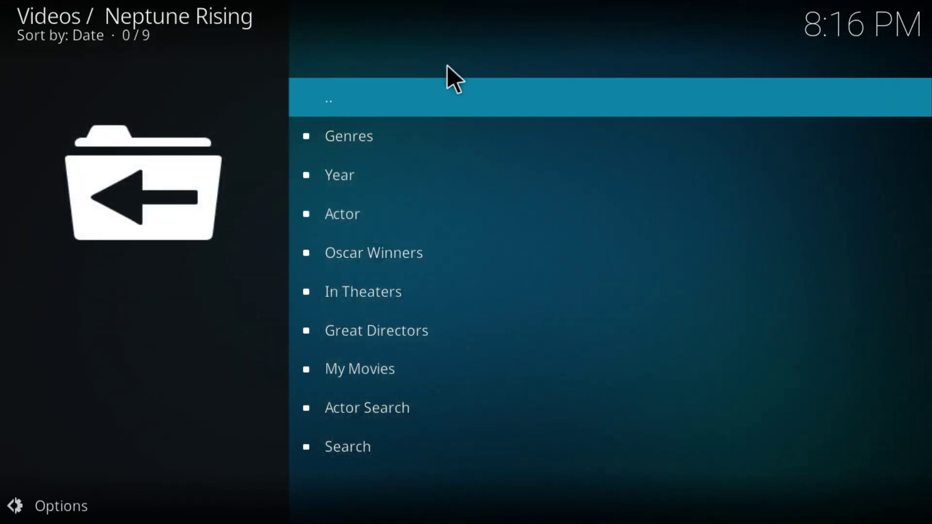
pyautogui.click(377, 127)
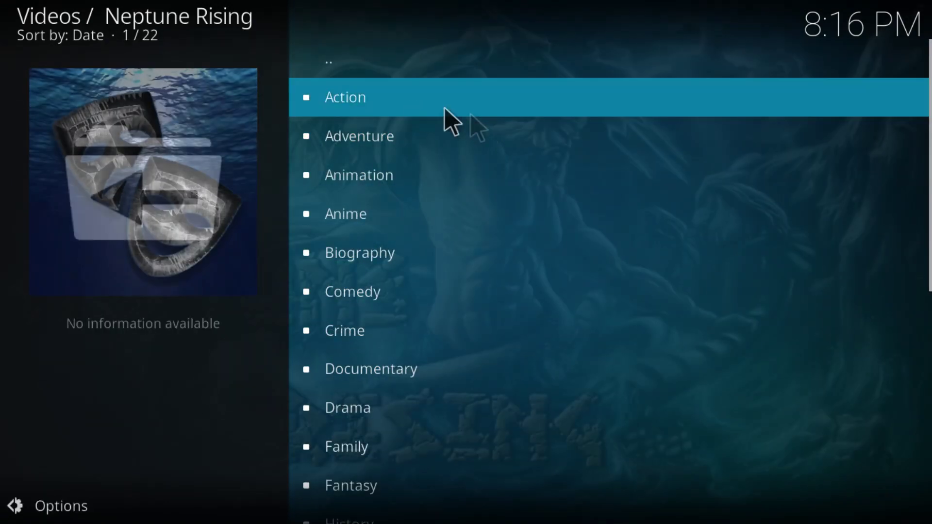
pyautogui.click(407, 102)
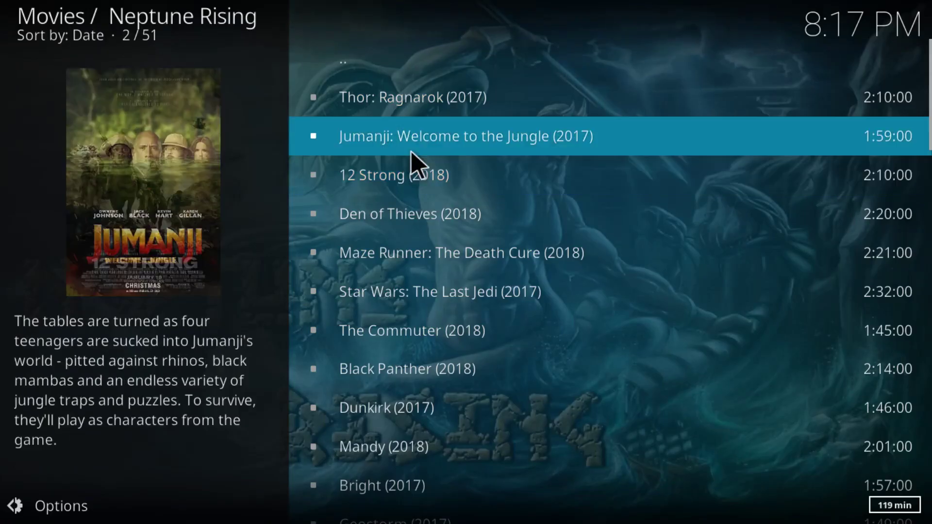
# Step: Choose Play on Jumanji: Welcome to the Jungle (2017) to list its streaming sources
pyautogui.rightClick(458, 133)
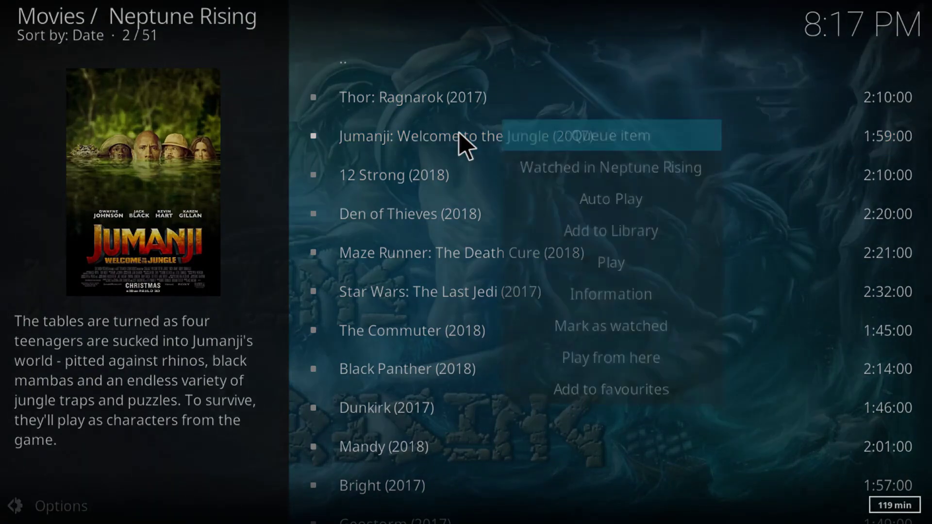
pyautogui.click(588, 262)
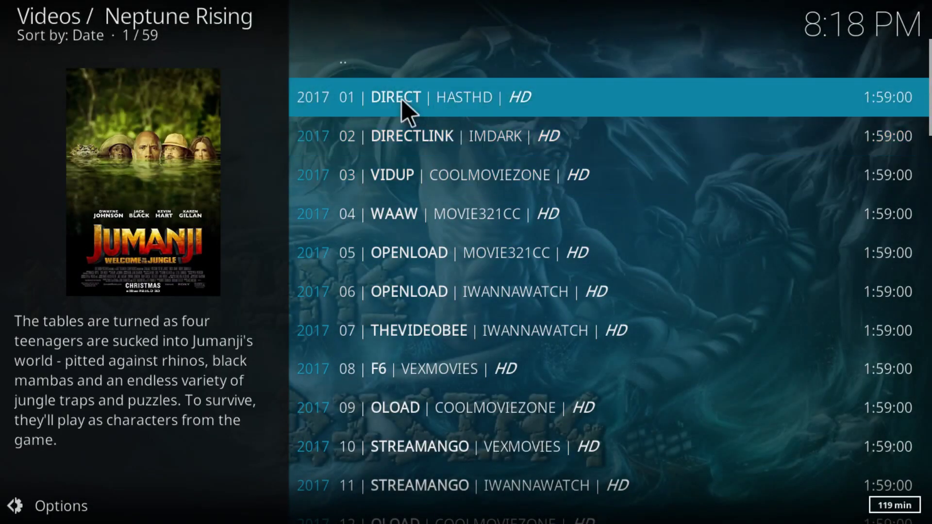
# Step: Play the 01 DIRECT | HASTHD stream link from its context menu
pyautogui.rightClick(463, 92)
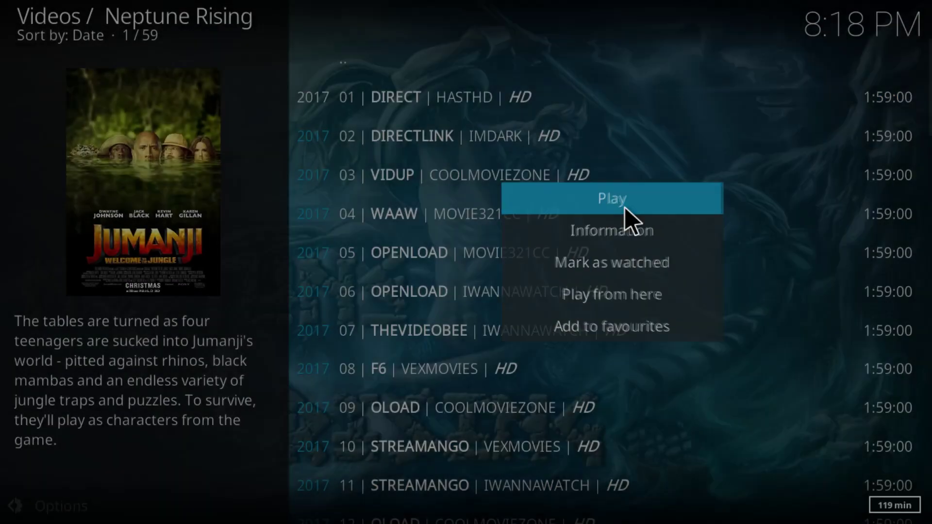
pyautogui.click(625, 208)
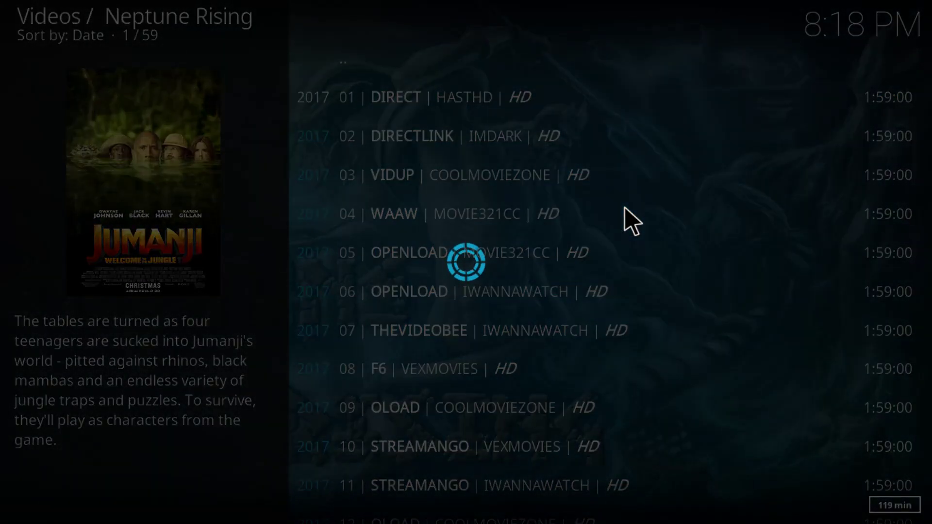